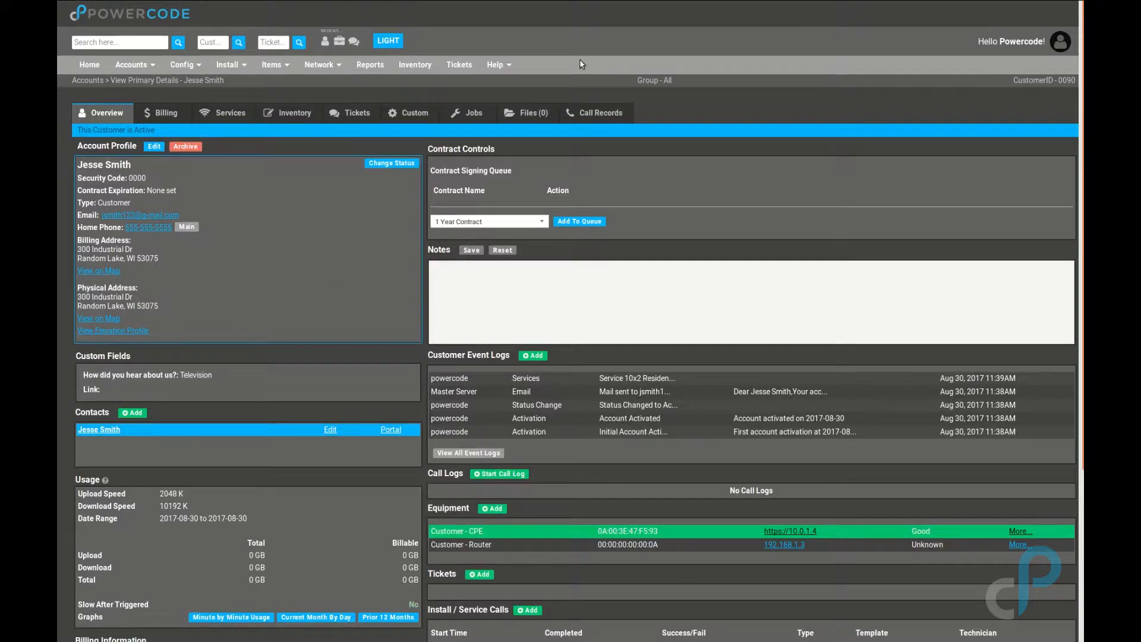
Open the elevation profile for the customer's physical address and switch its map to the Aerial view.
left_click(143, 331)
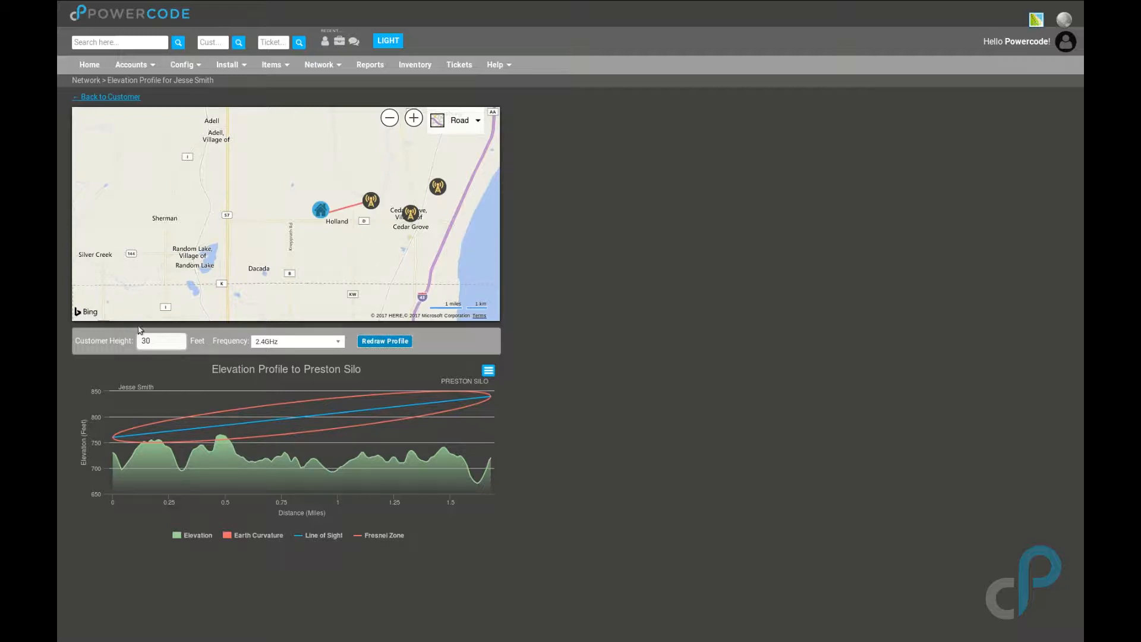
left_click(475, 133)
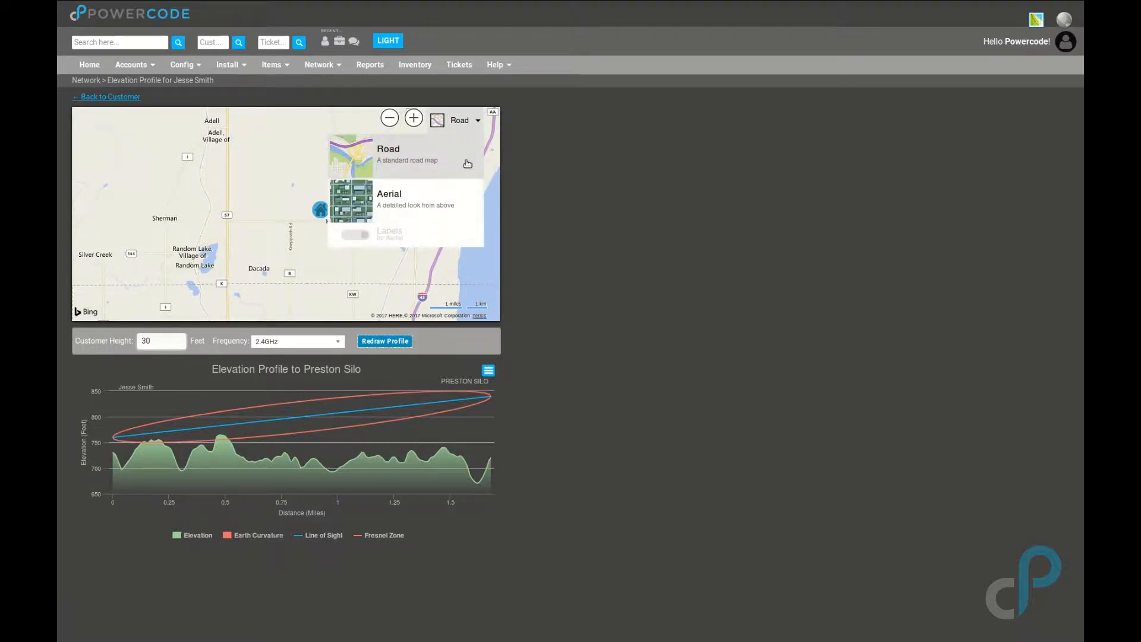
left_click(443, 205)
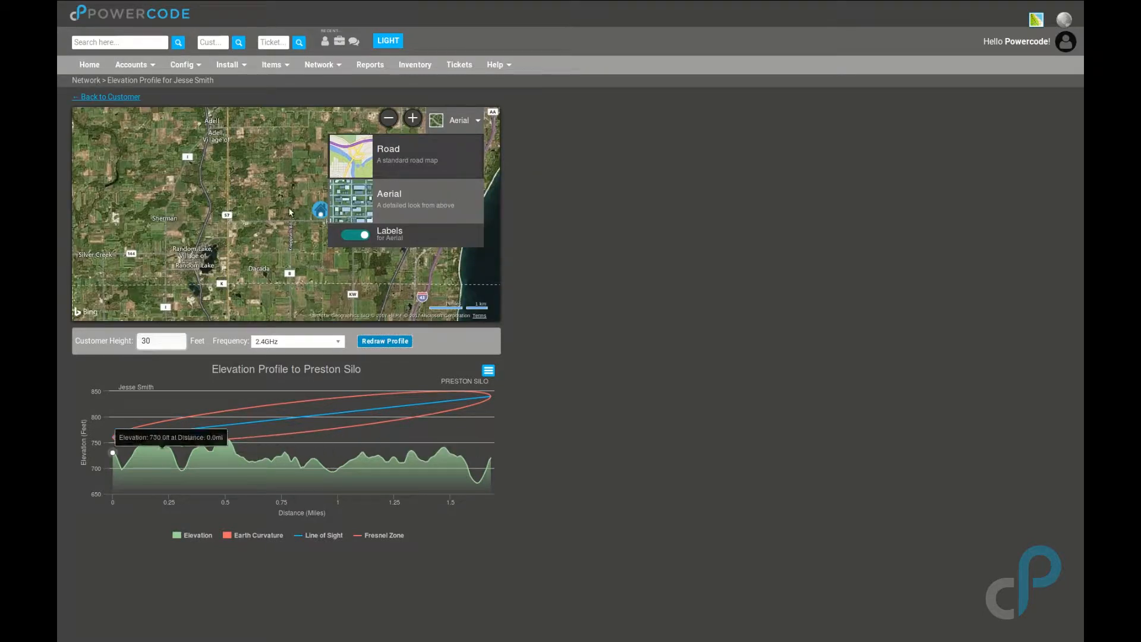
Move the customer's marker on the aerial map from the field onto the farm buildings to the north.
scroll(299, 209, "up", 2)
scroll(343, 228, "up", 4)
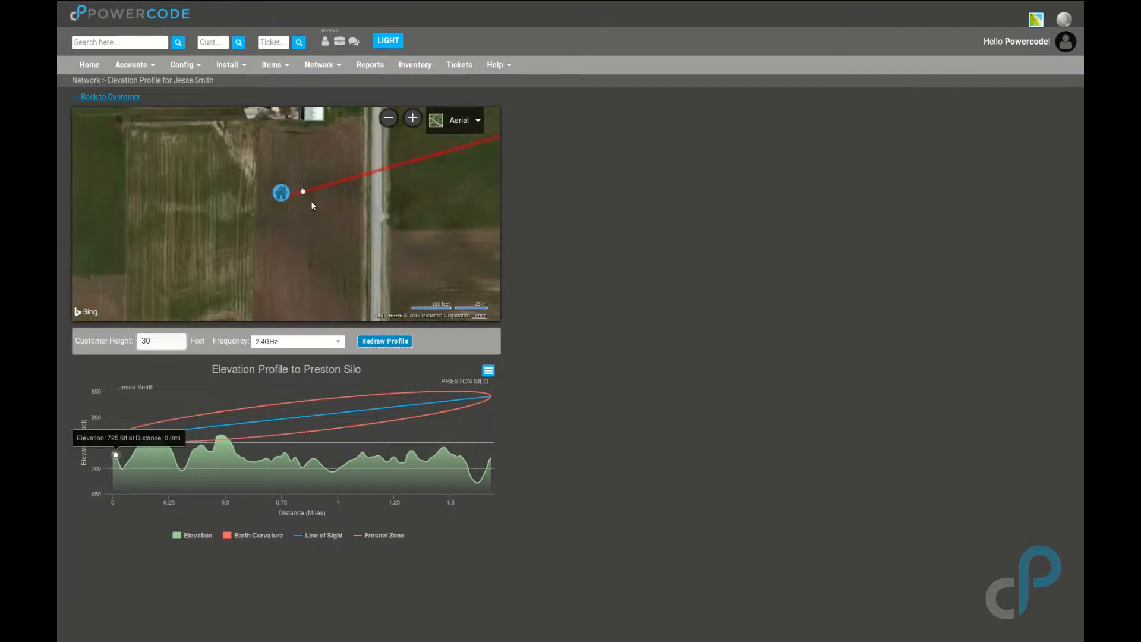
left_click_drag(302, 177, 316, 230)
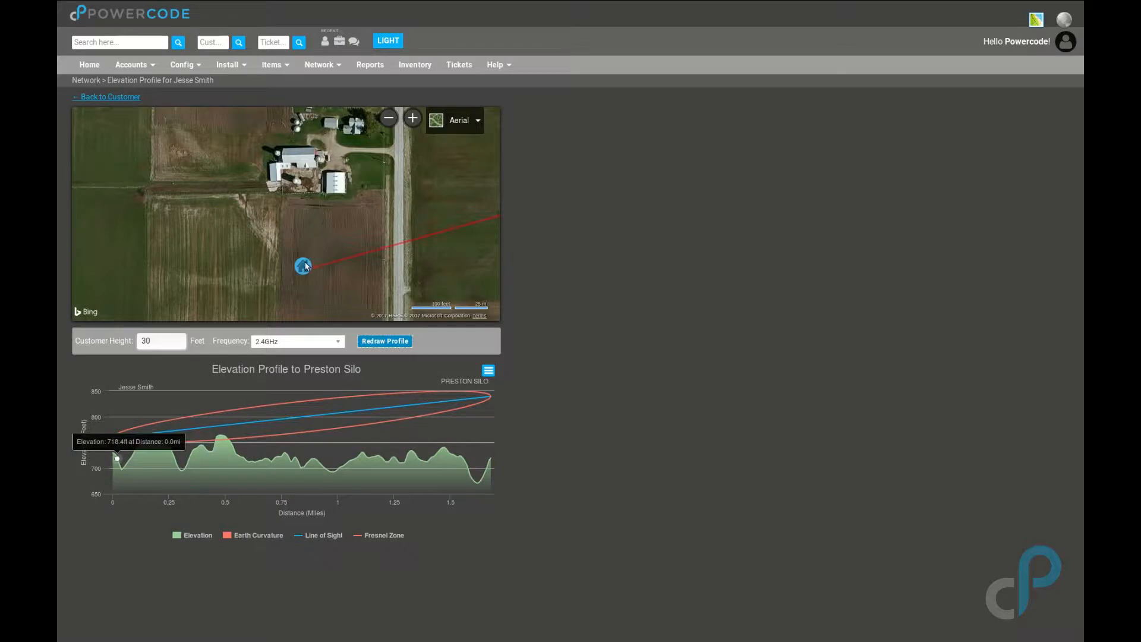
left_click_drag(304, 265, 310, 162)
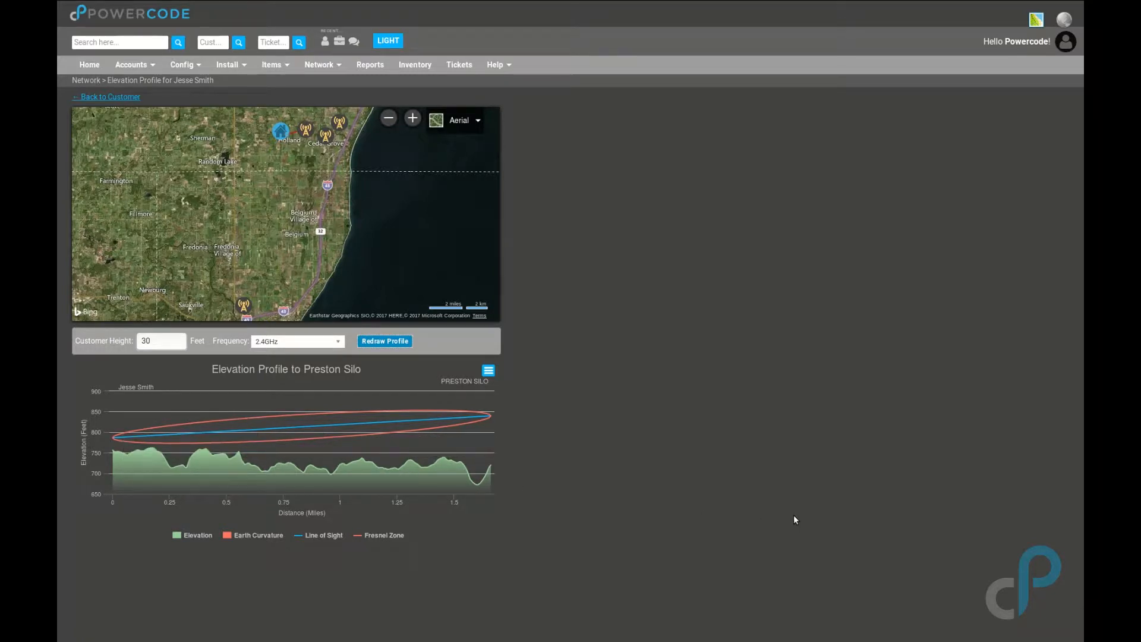
Compare the customer's elevation profiles to Preston Water Tower and Shiloh Tower, leaving Preston Water Tower selected.
left_click_drag(387, 218, 386, 262)
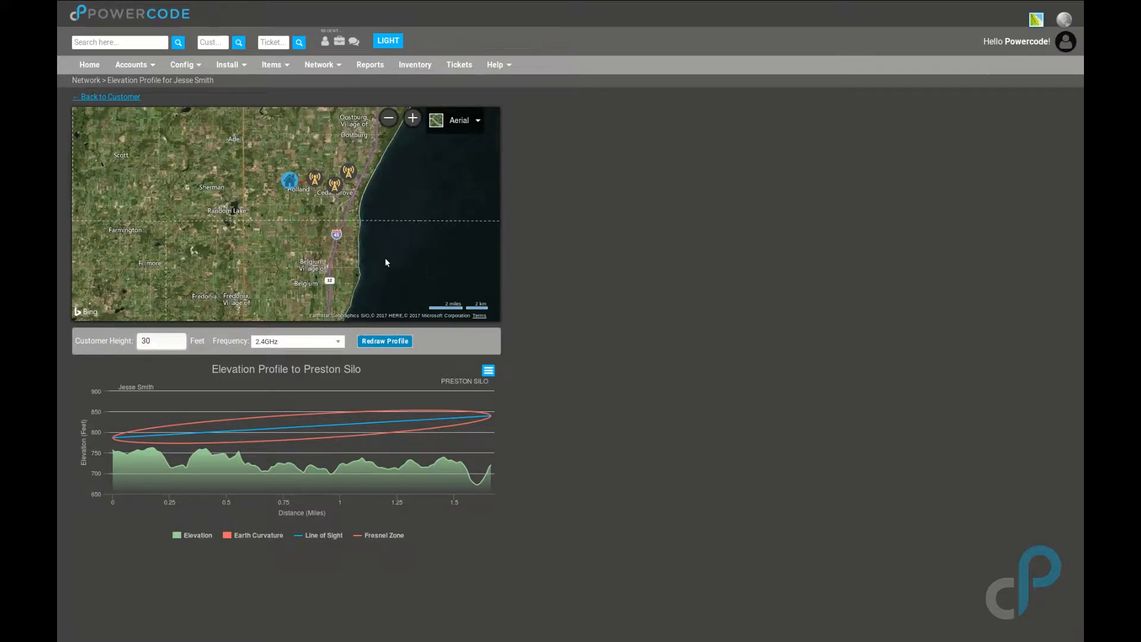
left_click(290, 344)
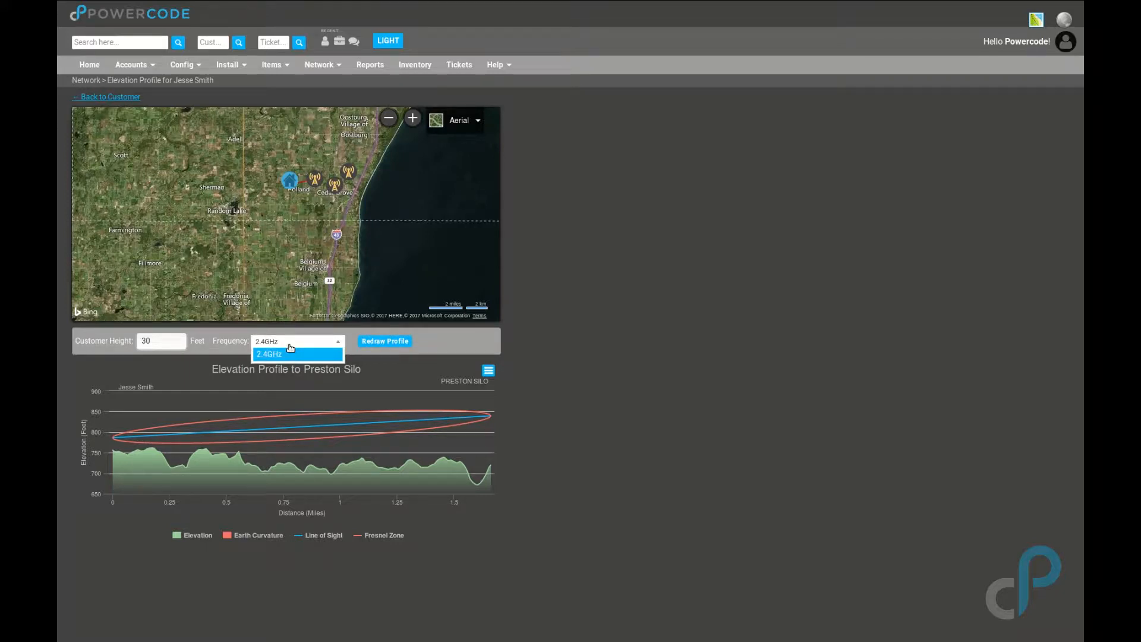
left_click_drag(358, 206, 360, 238)
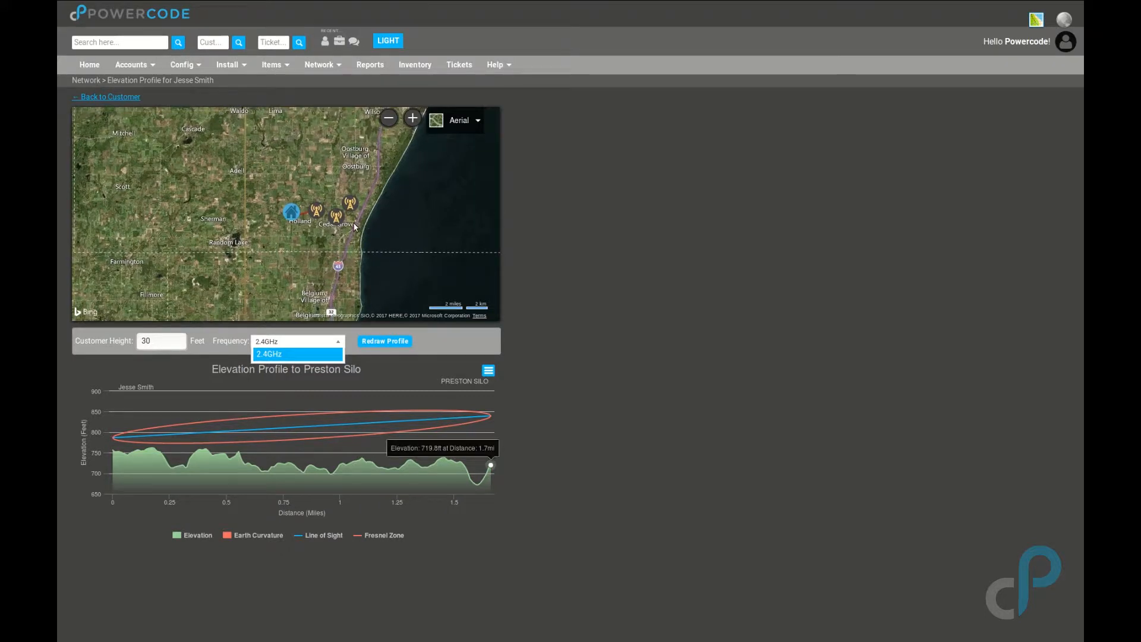
scroll(356, 224, "up", 1)
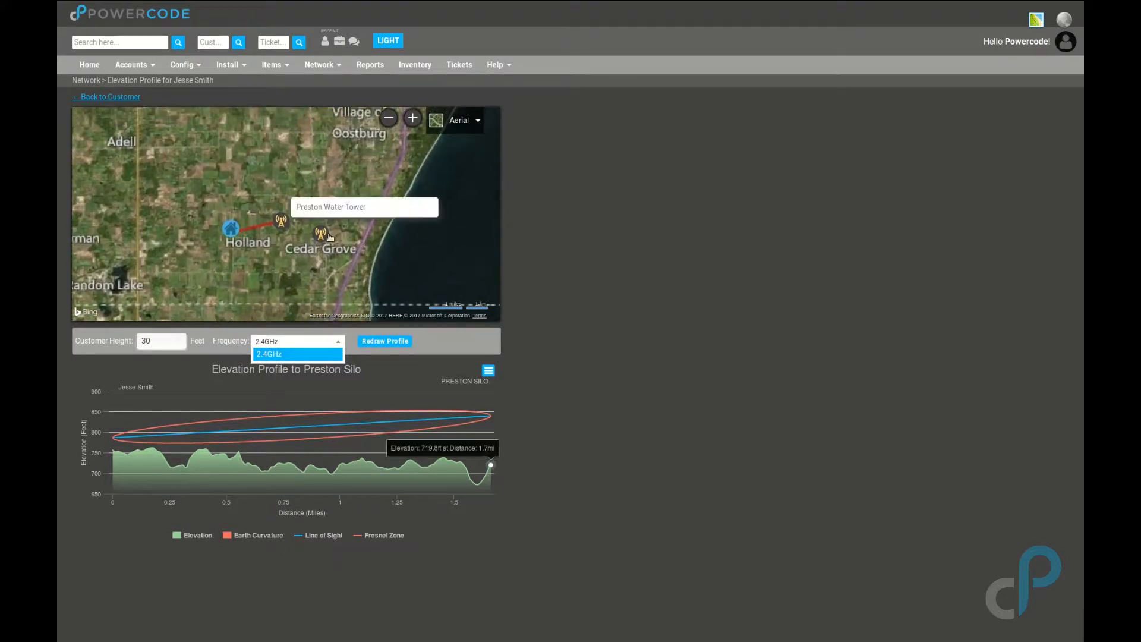
left_click(329, 236)
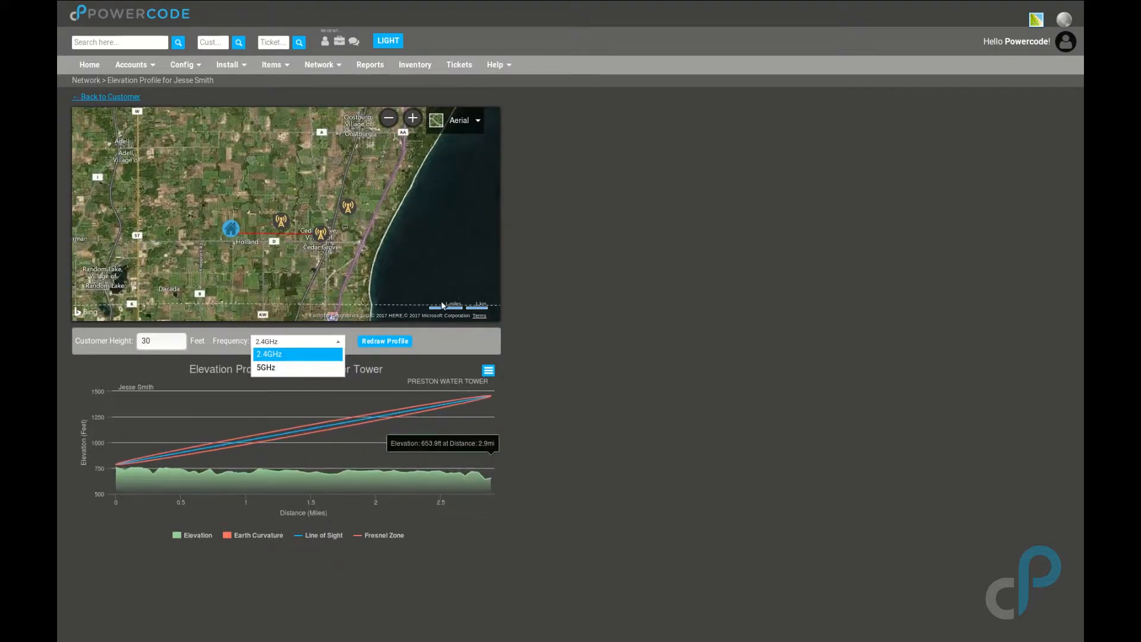
left_click(349, 206)
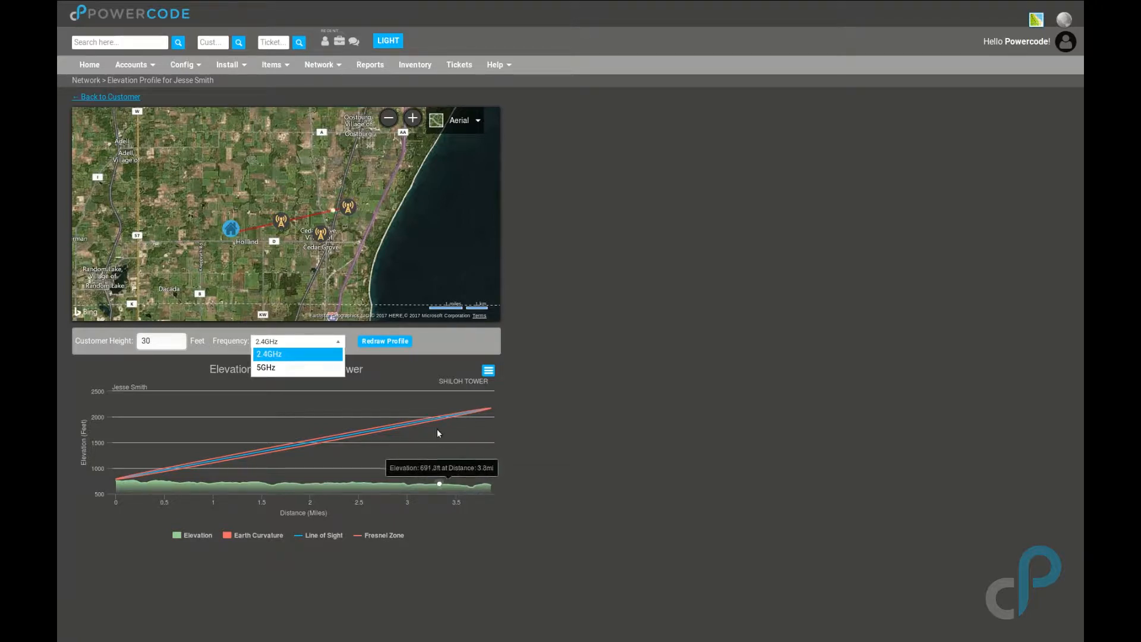
left_click(325, 237)
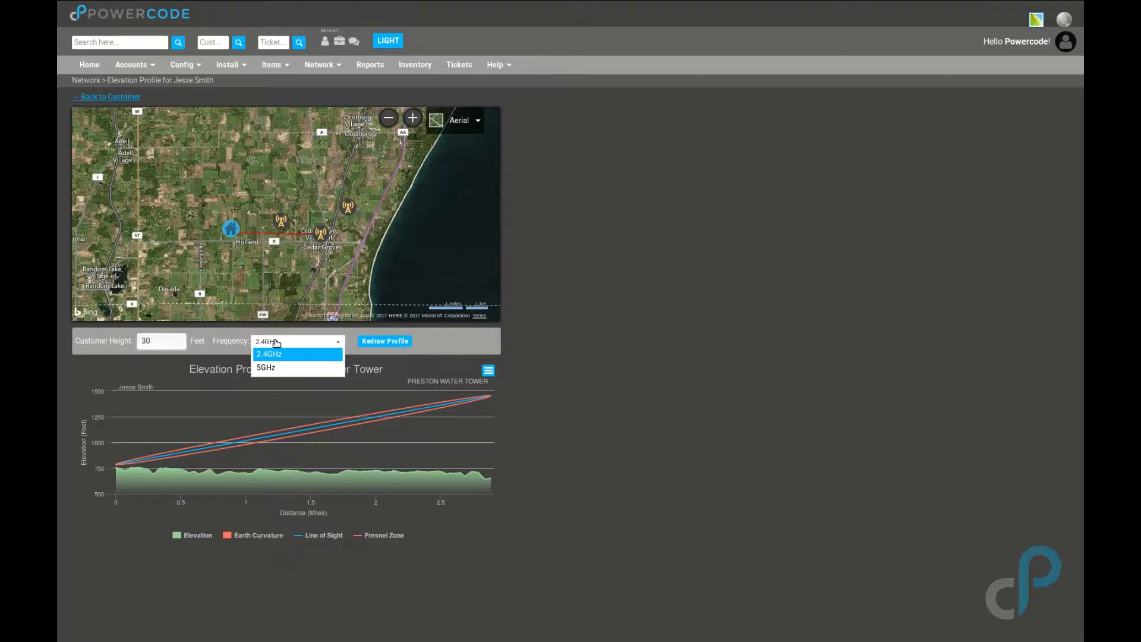
Redraw the Preston Water Tower profile for the 5GHz frequency and again with a customer height of 40 feet.
left_click(266, 367)
left_click(384, 341)
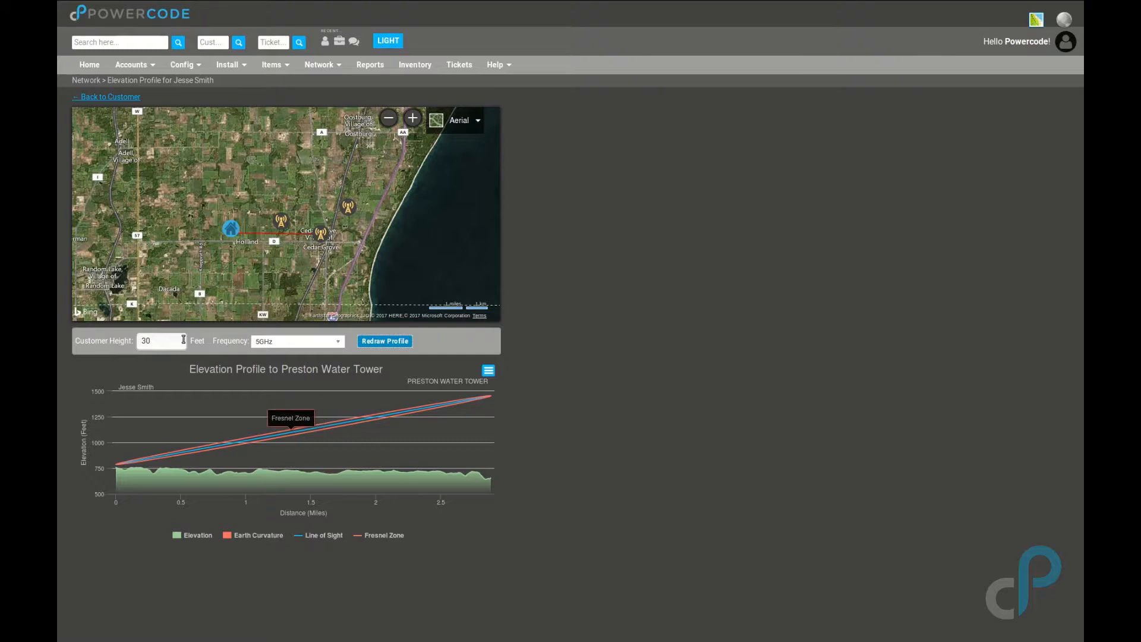
double_click(142, 338)
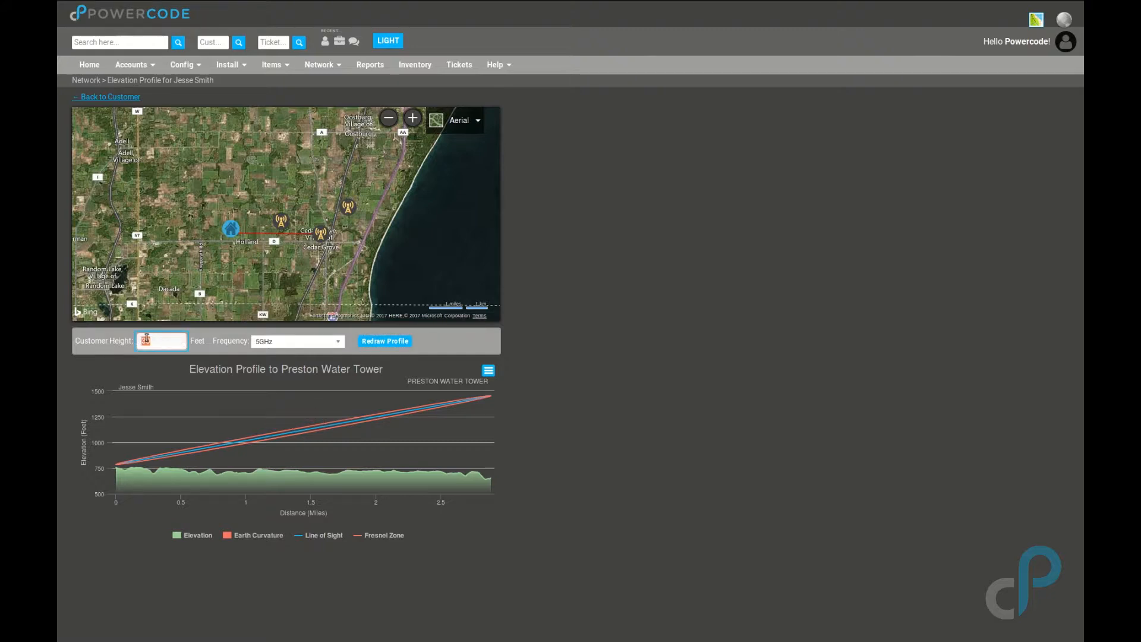
type("40")
left_click(399, 344)
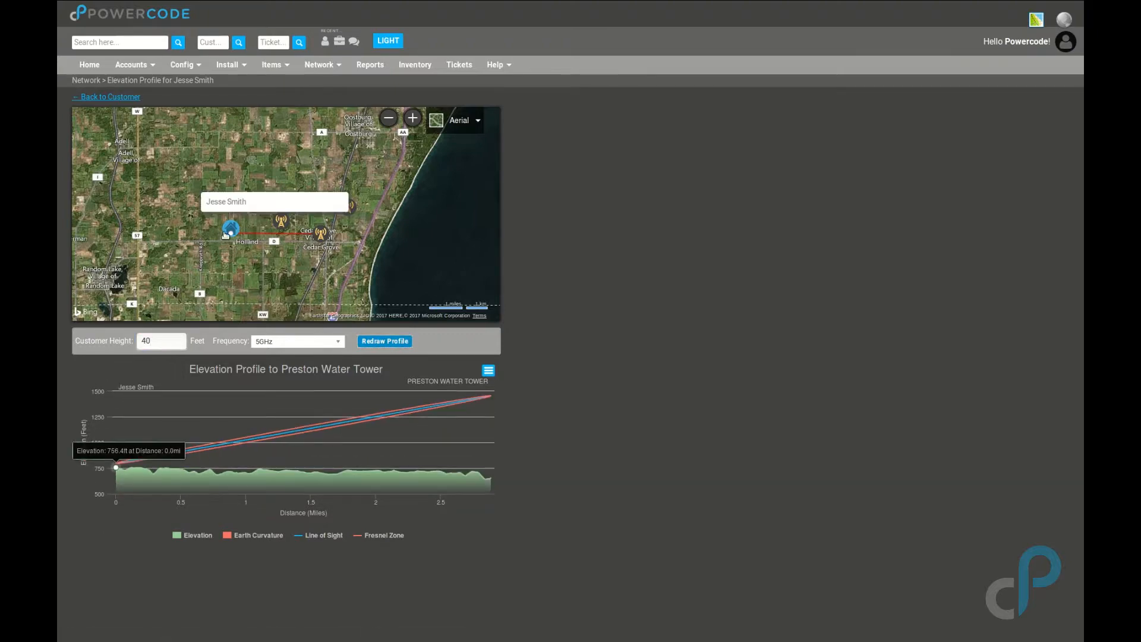
Examine the aerial imagery around the customer's buildings and along the line of sight for possible obstructions.
scroll(235, 235, "up", 3)
scroll(279, 247, "up", 5)
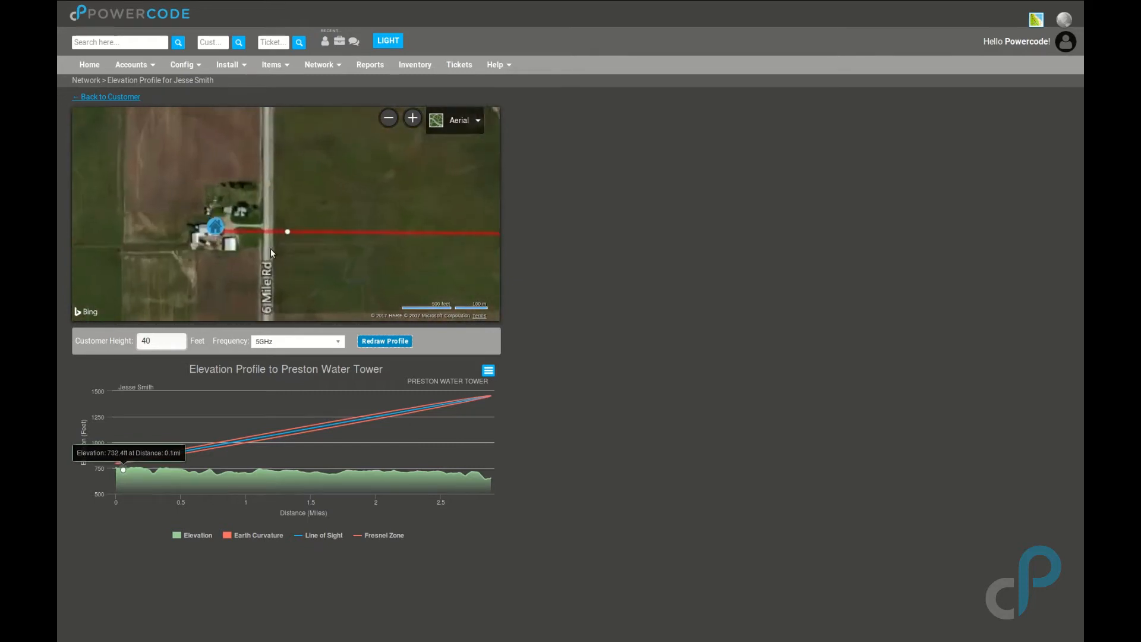
scroll(277, 248, "down", 2)
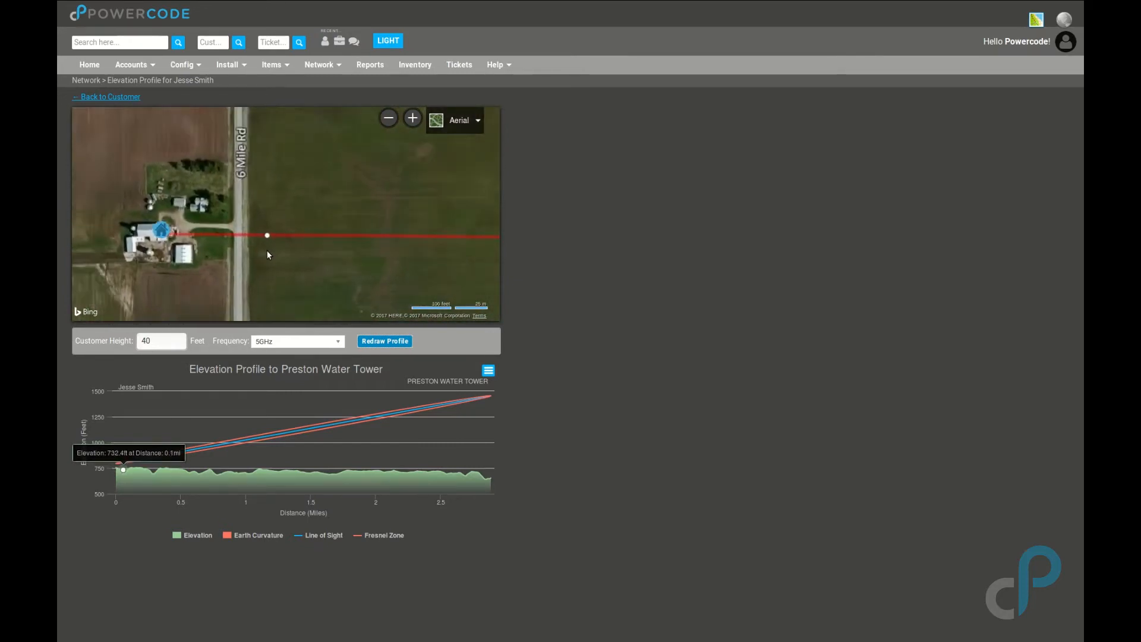
left_click_drag(285, 257, 274, 249)
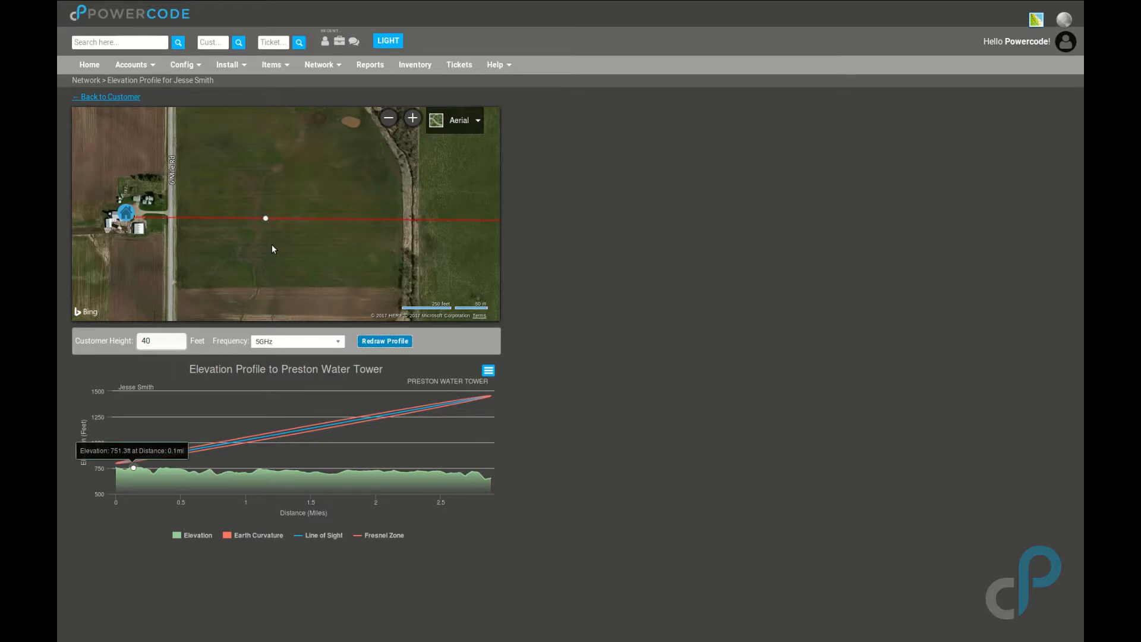
scroll(272, 244, "down", 1)
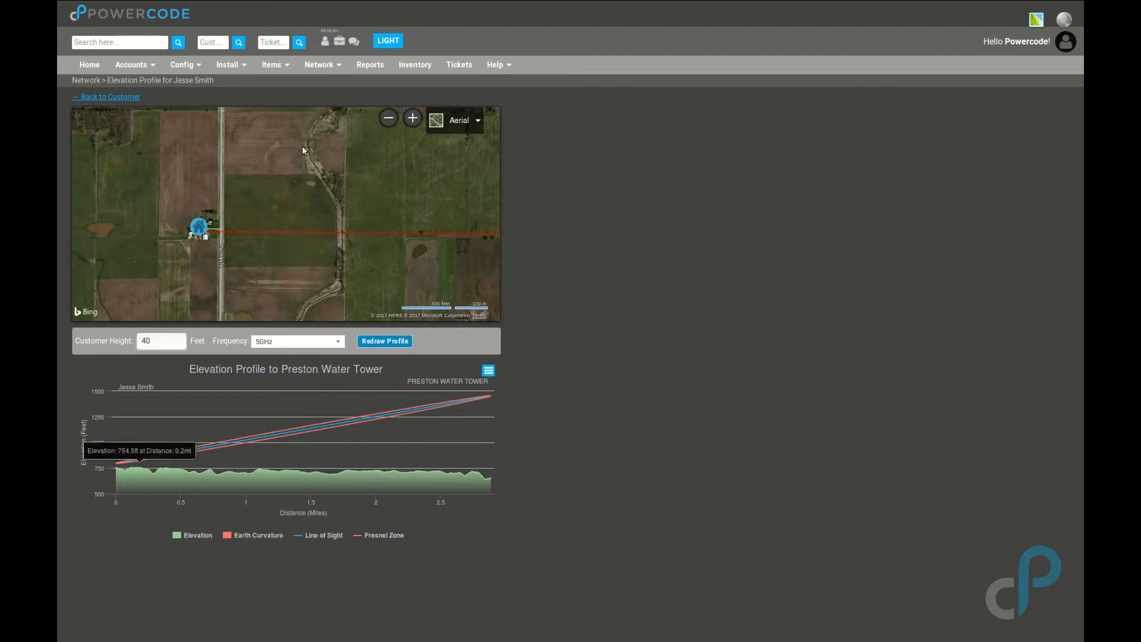
Open the Network Sites list in a new browser tab and bring up the Preston Water Tower site overview.
mouse_move(327, 66)
right_click(336, 161)
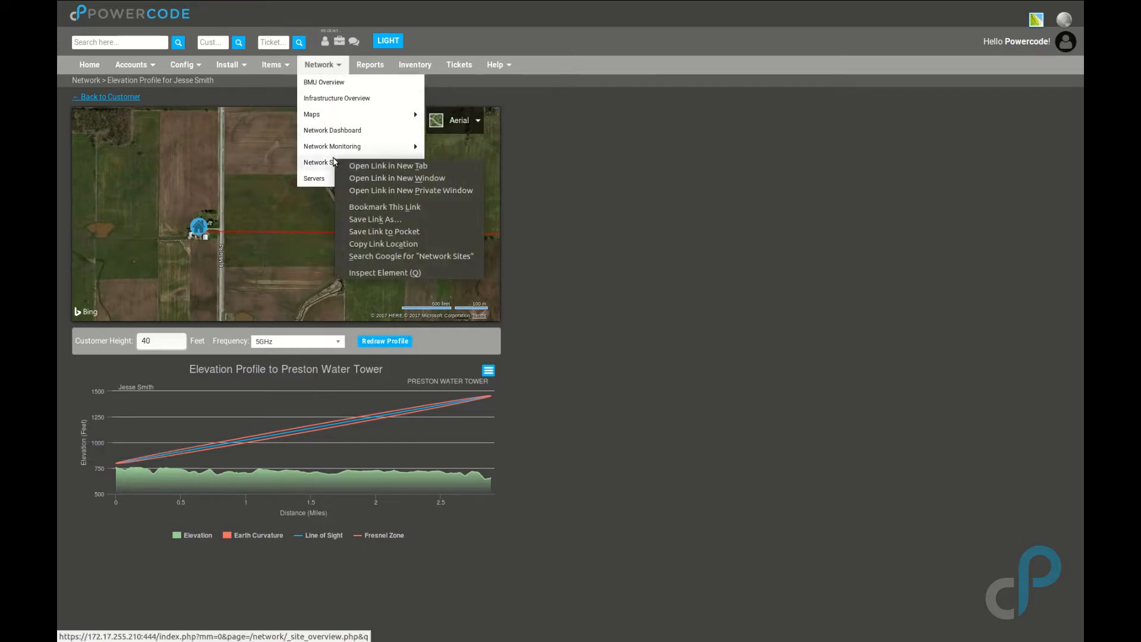
left_click(342, 167)
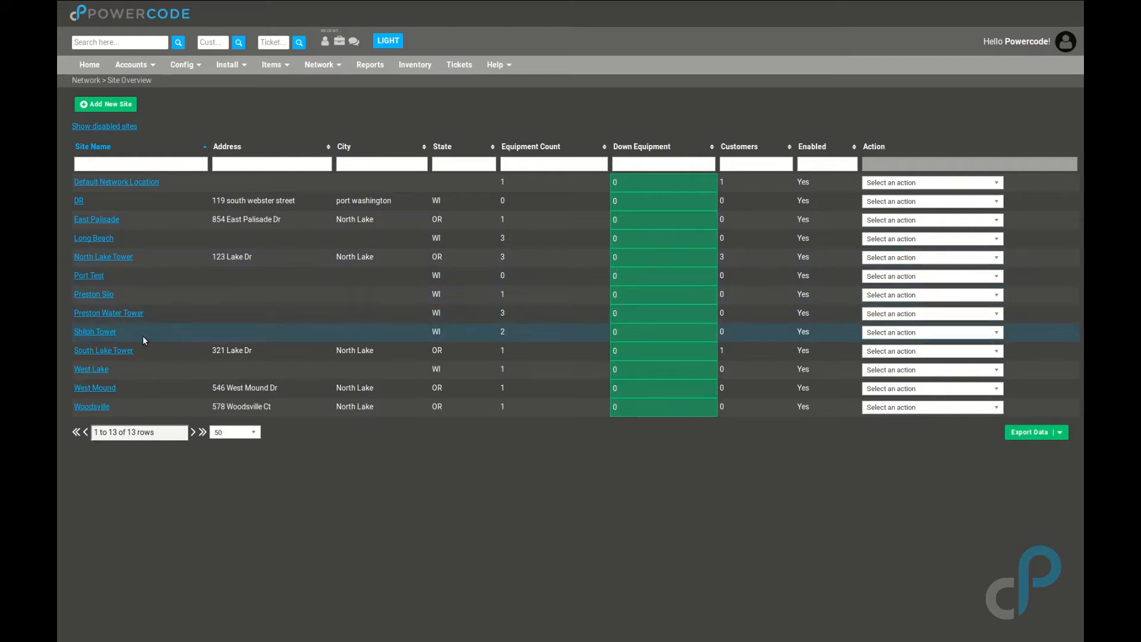
left_click(136, 314)
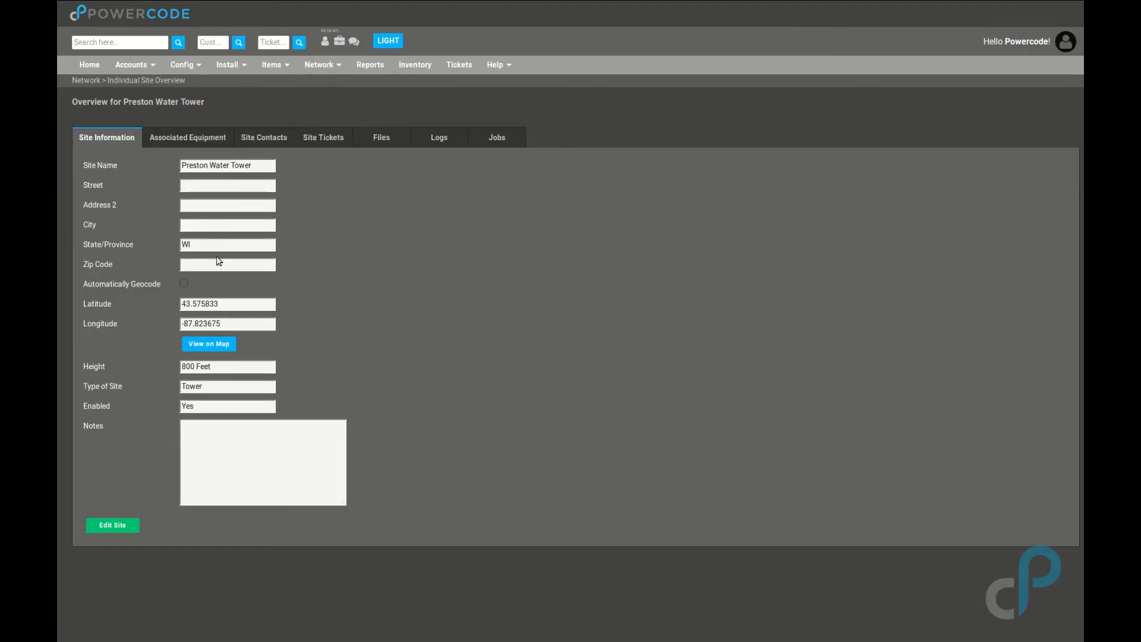
Open the Preston 5.7 Sectional access point from the site's associated equipment for editing.
left_click(188, 137)
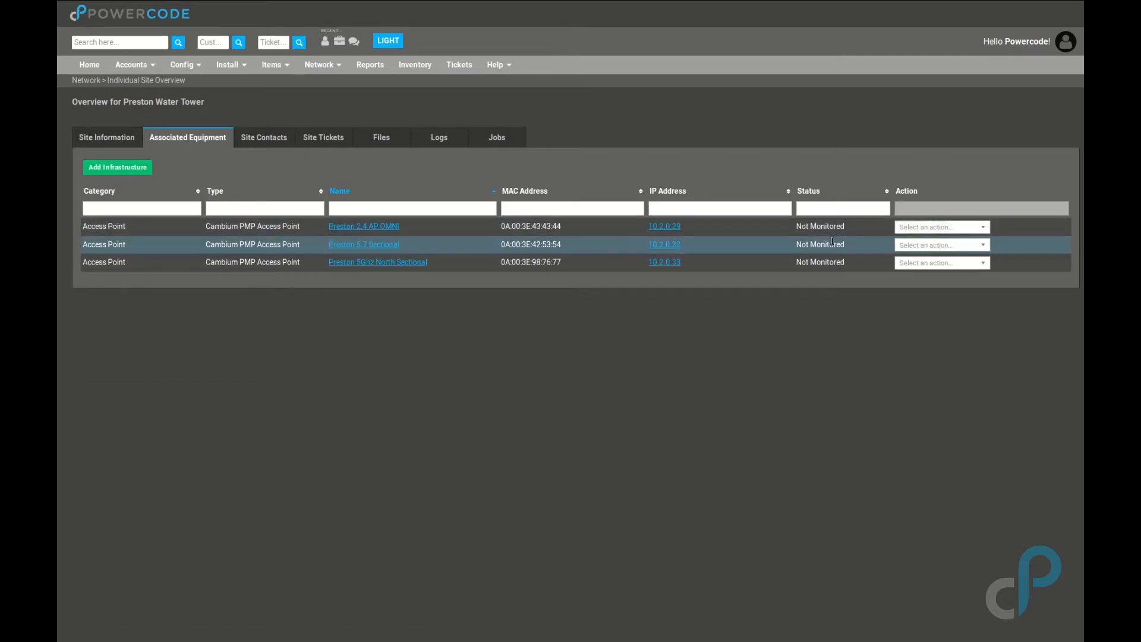
left_click(981, 248)
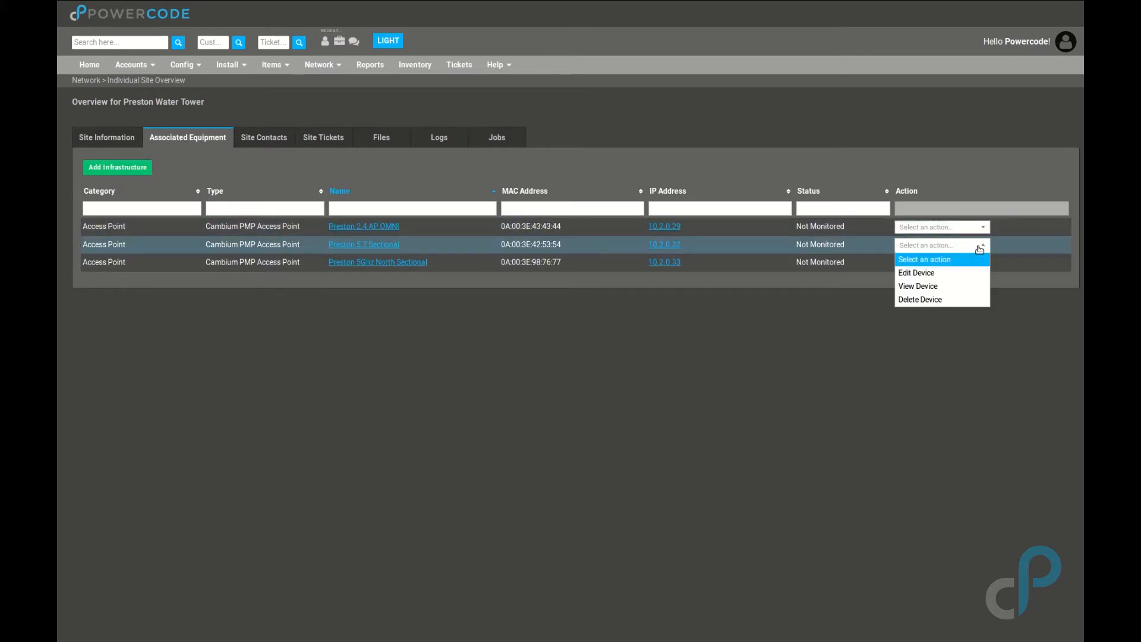
left_click(953, 277)
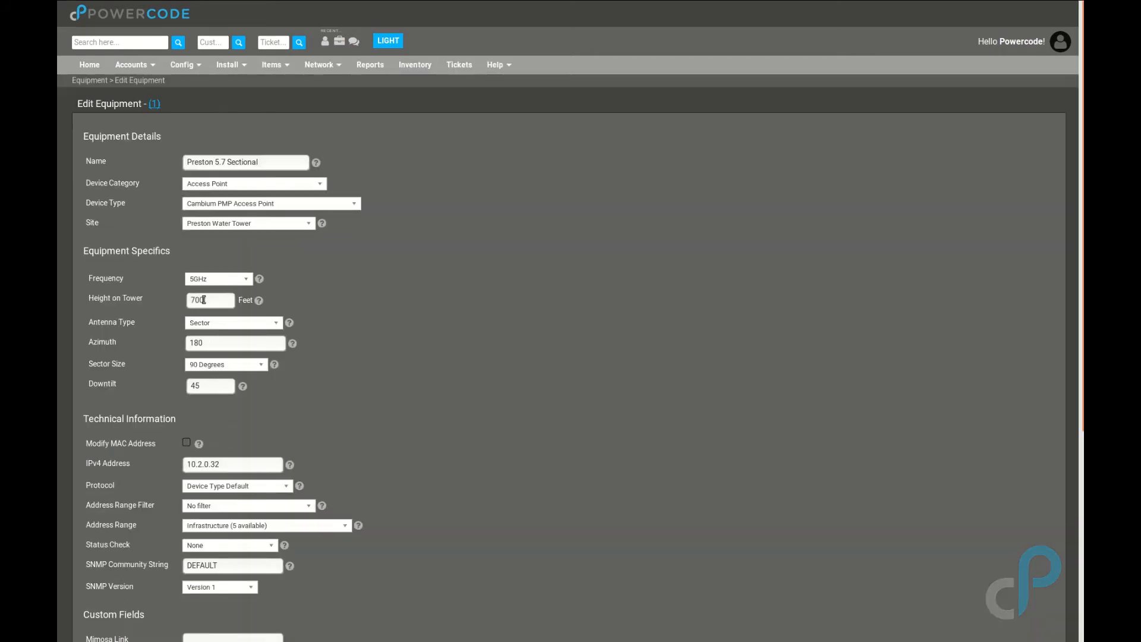